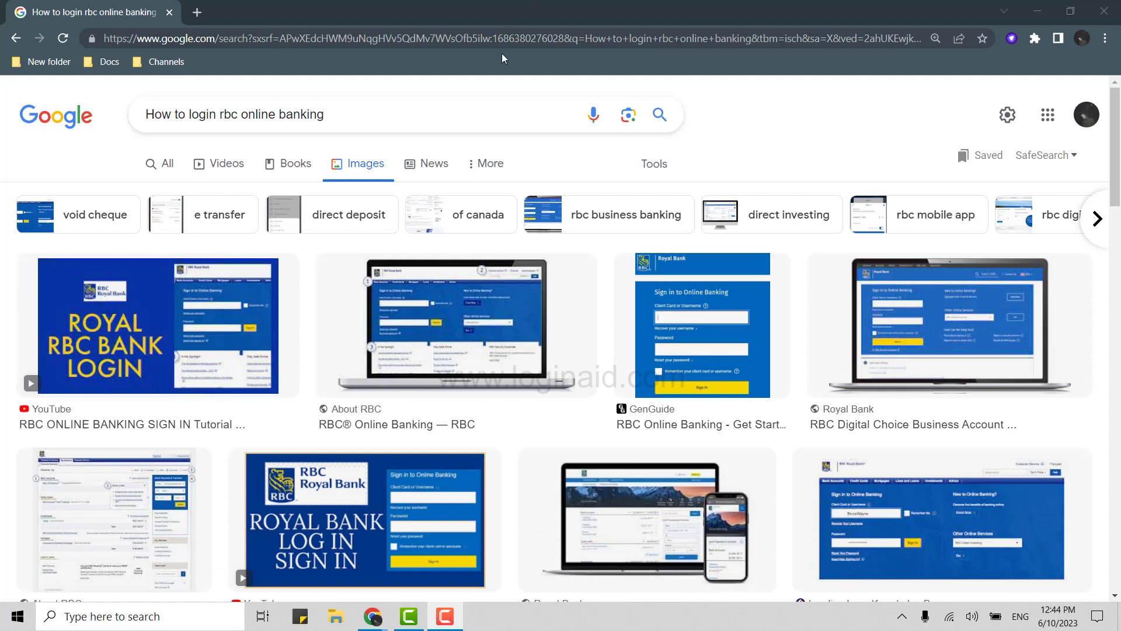
- Open a new blank tab beside the RBC login image search results
{"action": "left_click", "coordinate": [198, 13]}
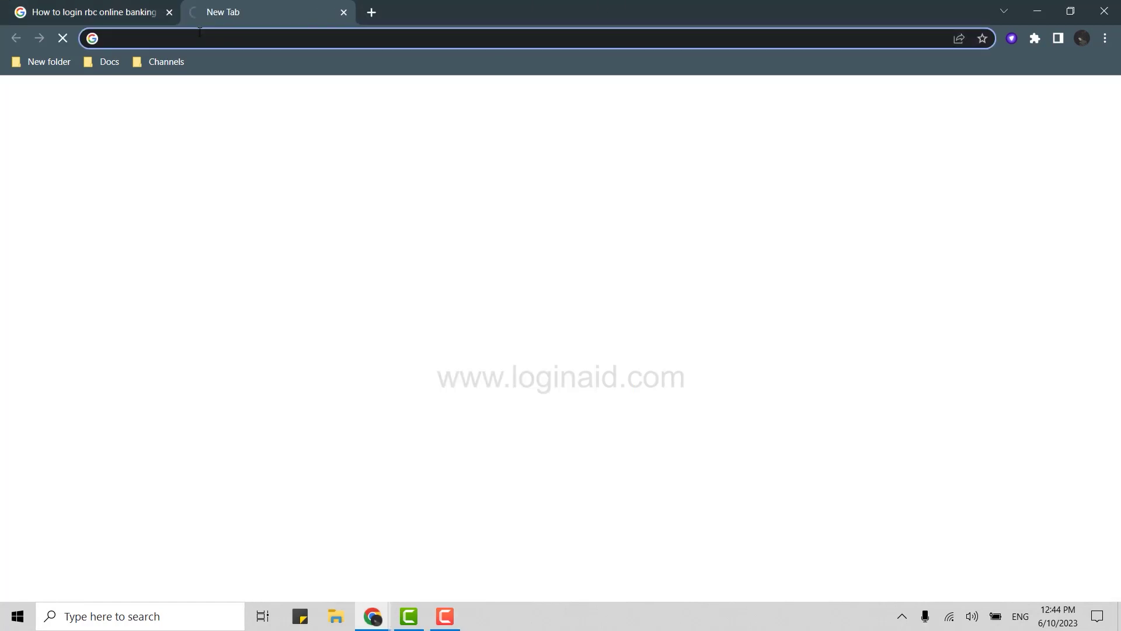
{"action": "type", "text": "ww"}
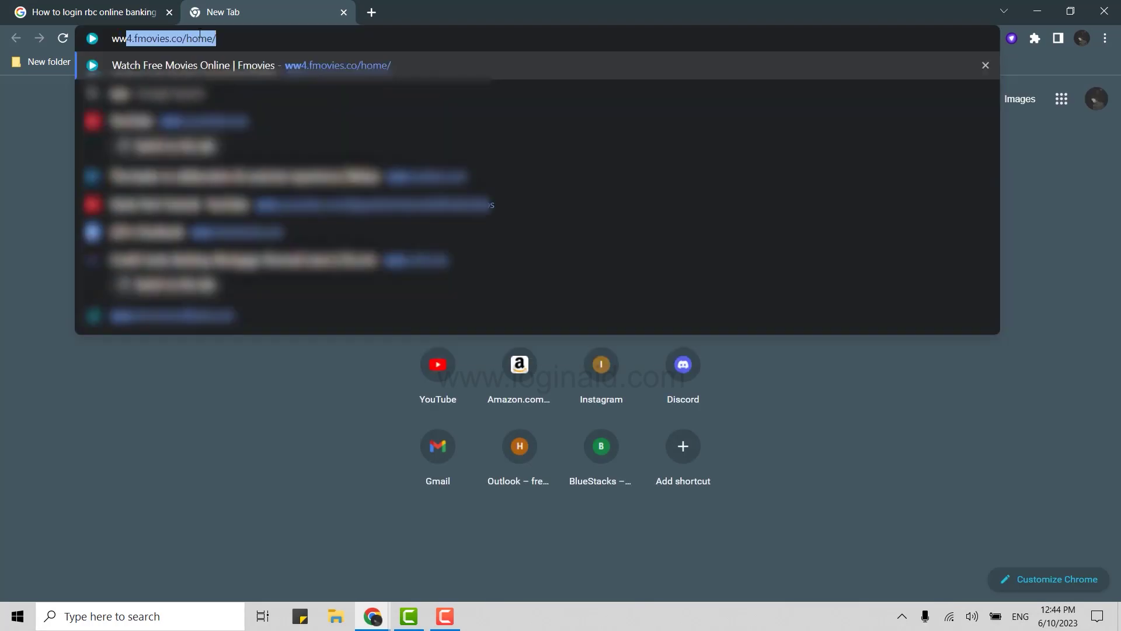
{"action": "type", "text": "w.rbc"}
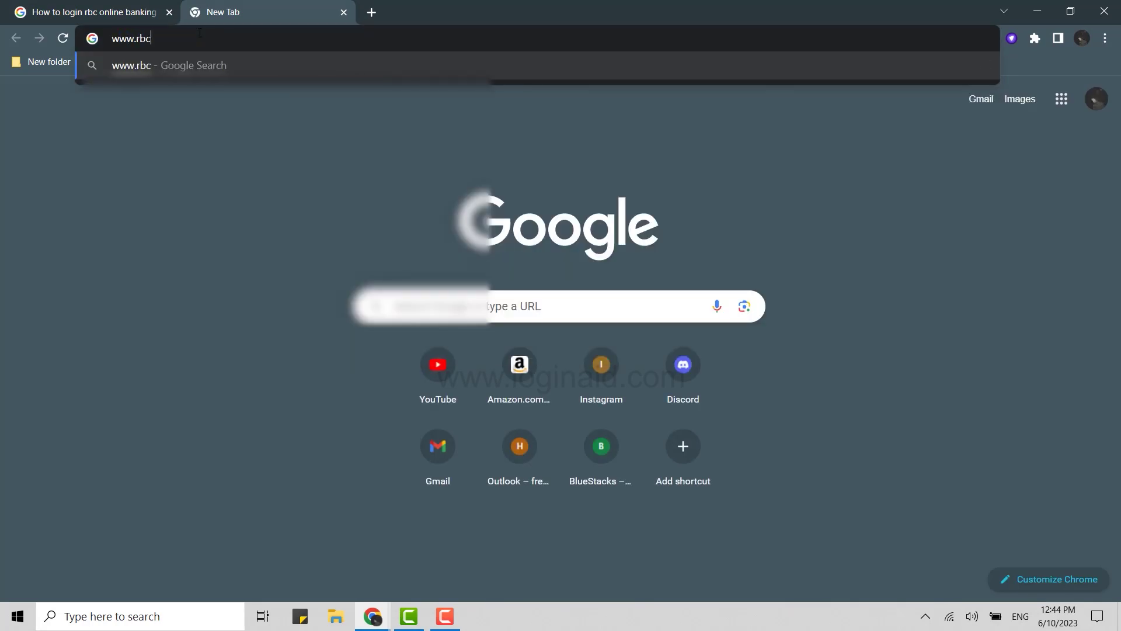
{"action": "type", "text": "royalban"}
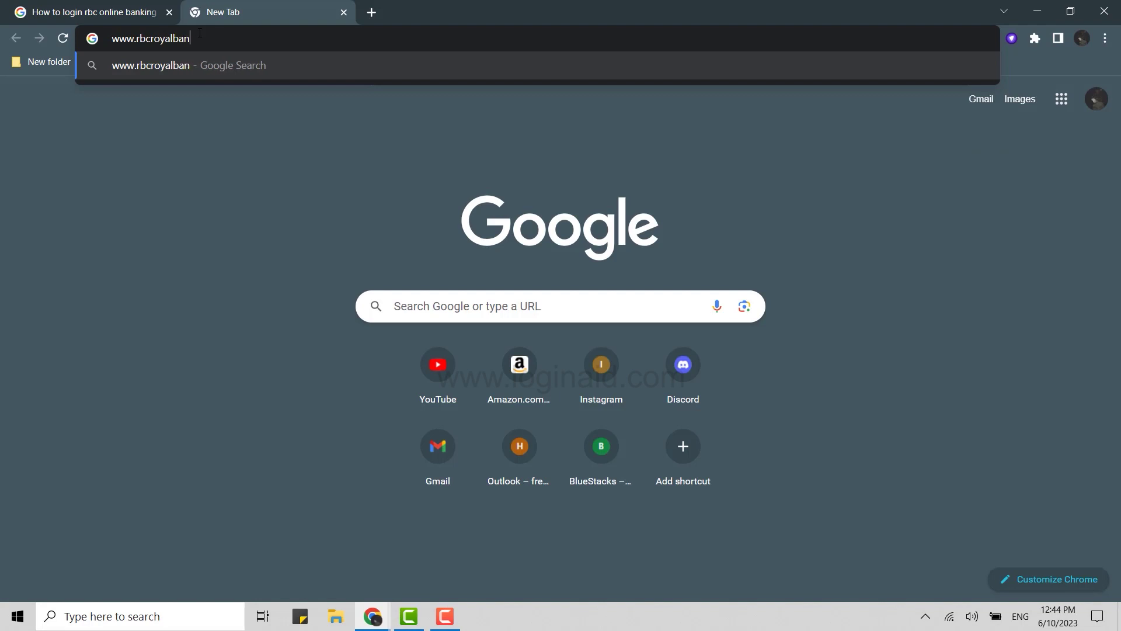
{"action": "type", "text": "k.com"}
{"action": "key", "text": "Return"}
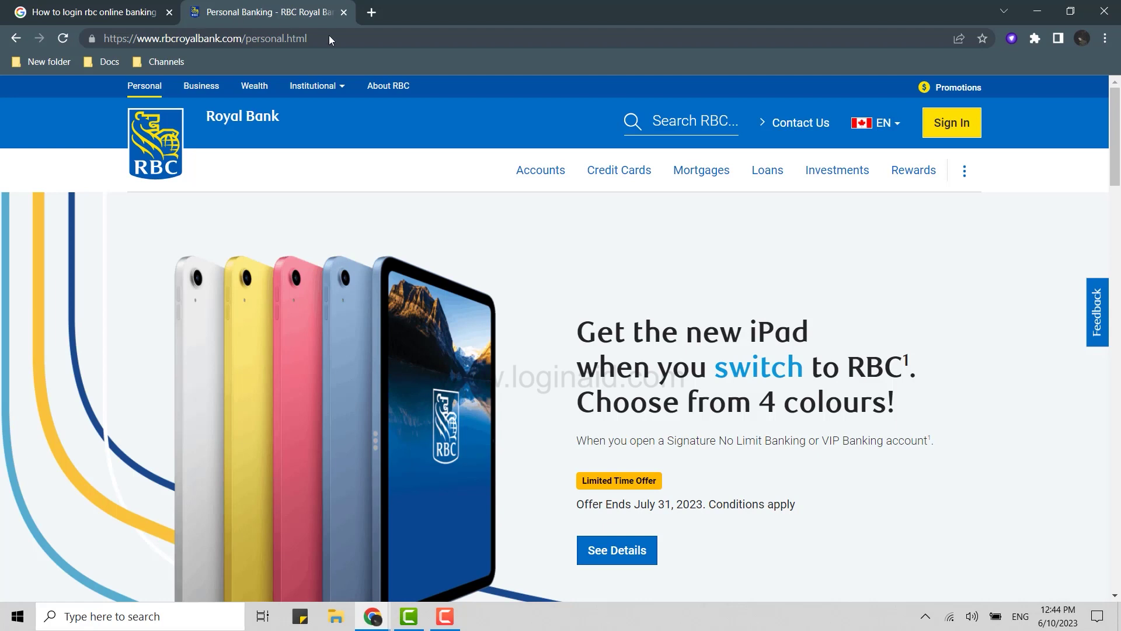
{"action": "left_click", "coordinate": [949, 129]}
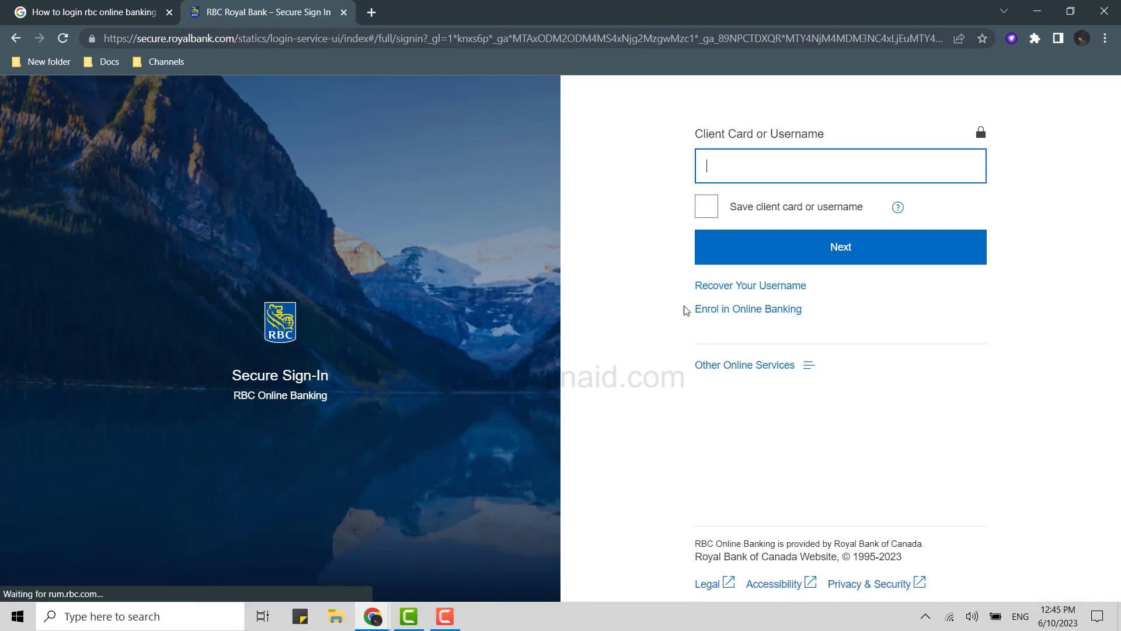
{"action": "left_click", "coordinate": [753, 168]}
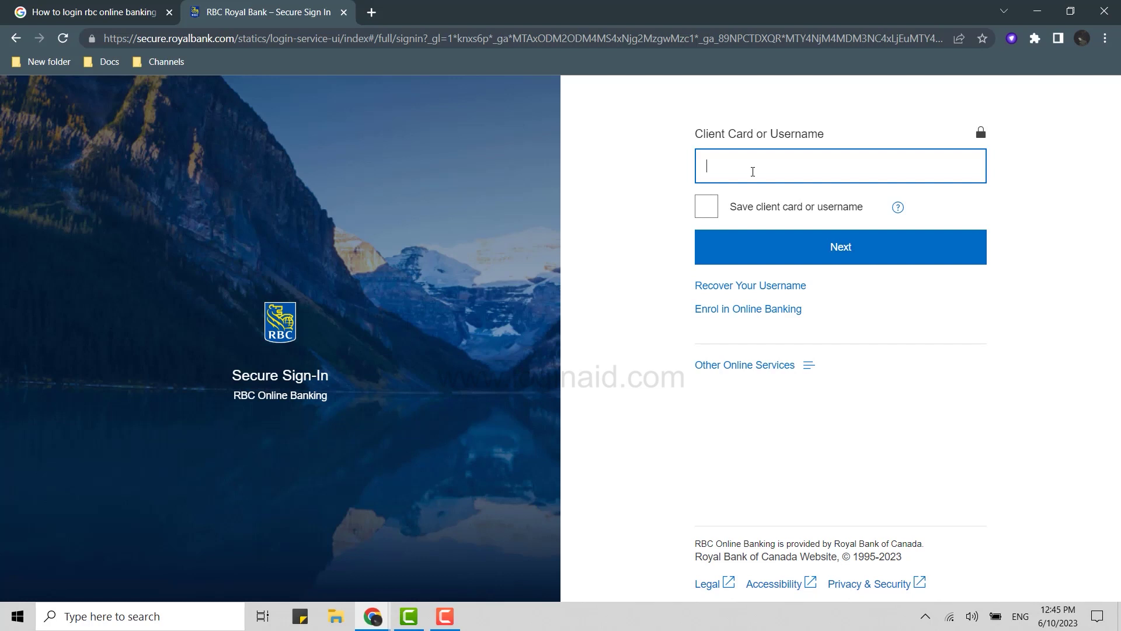
{"action": "left_click", "coordinate": [837, 252]}
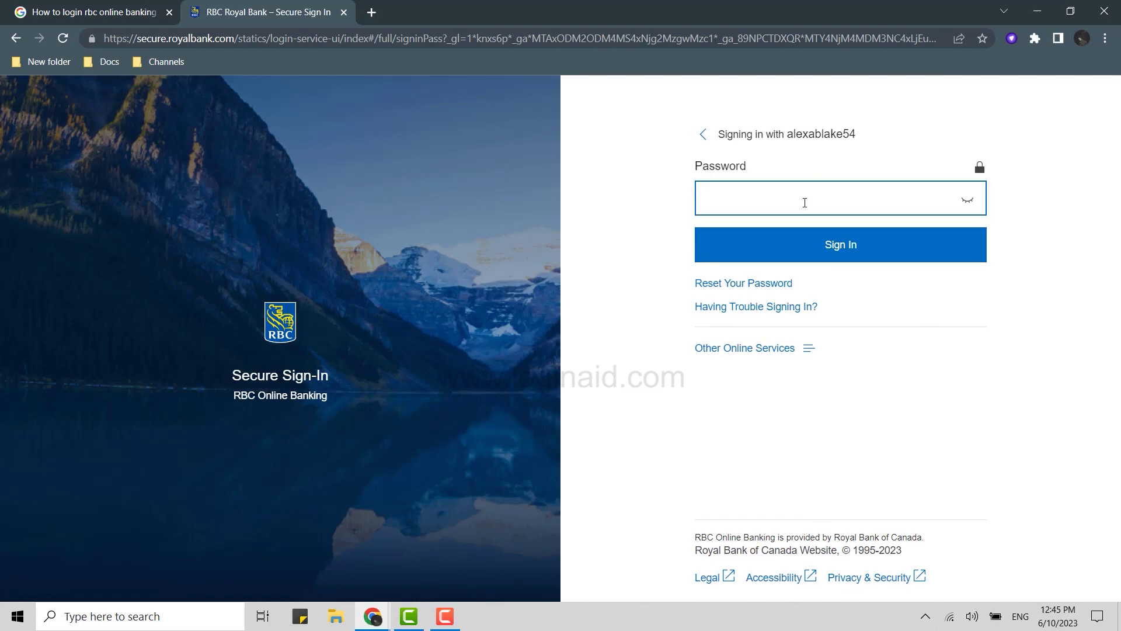
{"action": "type", "text": "••••••••••••"}
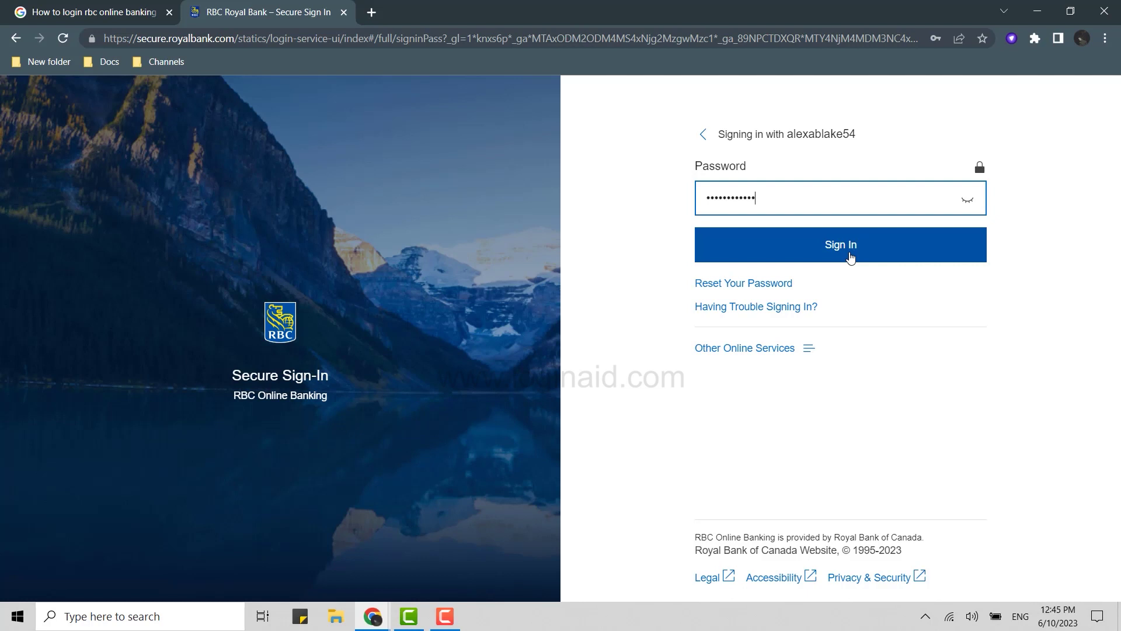
- Open the context menu on the sign-in page's password step
{"action": "right_click", "coordinate": [768, 287]}
{"action": "key", "text": "Escape"}
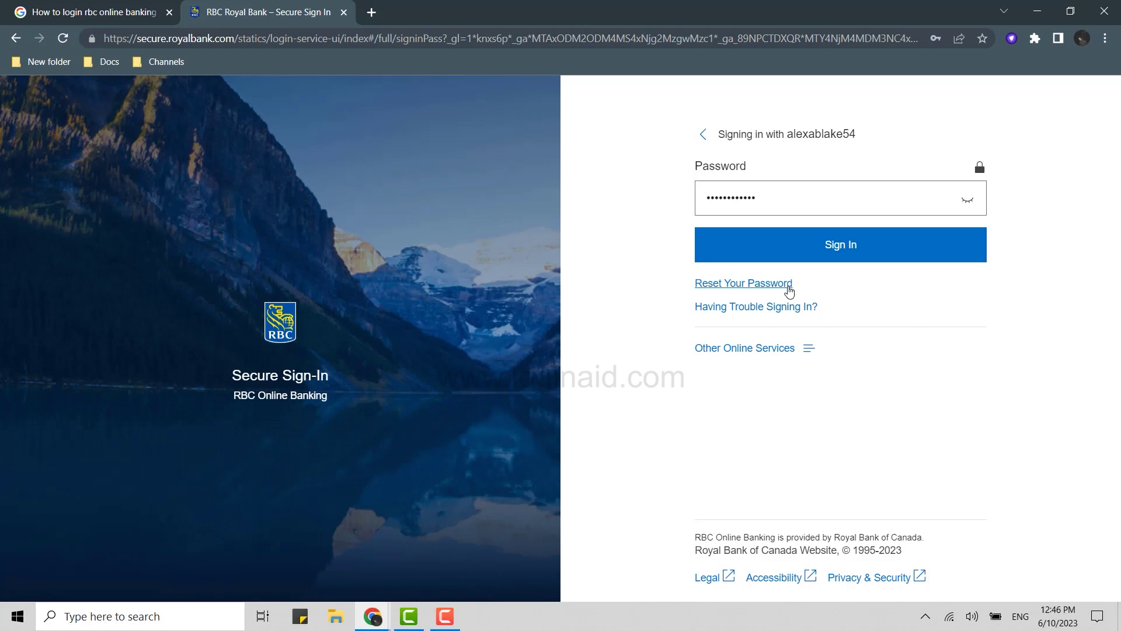